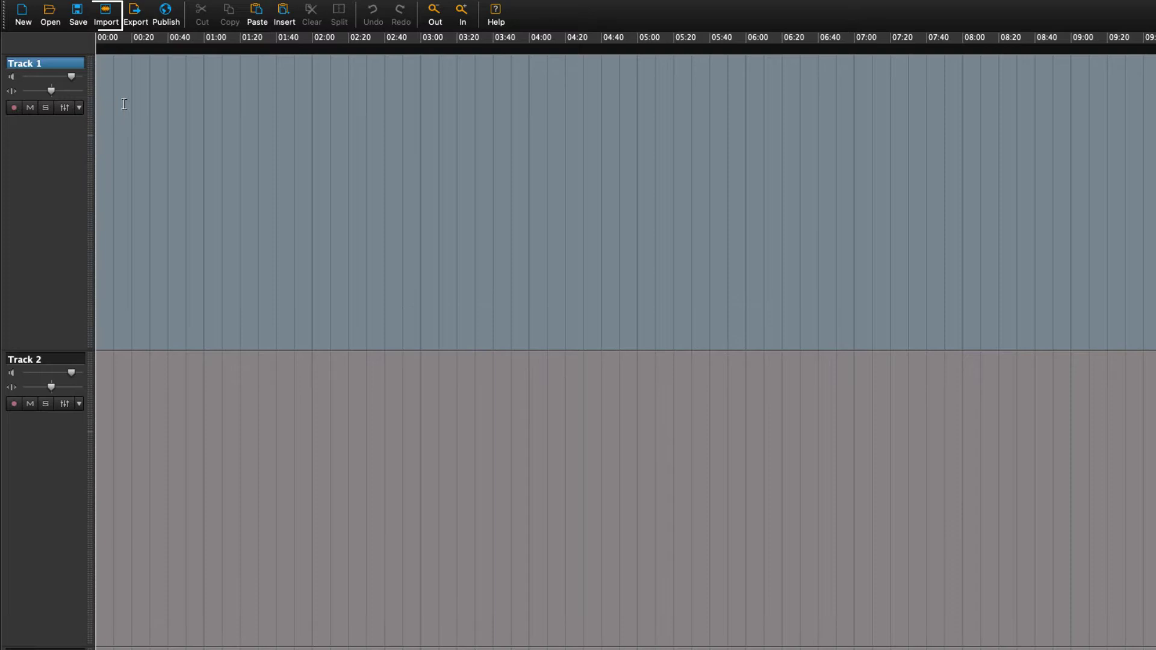
Step: Import the Brandenburg Concerto No4-1 BWV1049 - Classical Whimsical MP3 onto Track 1
left_click(106, 15)
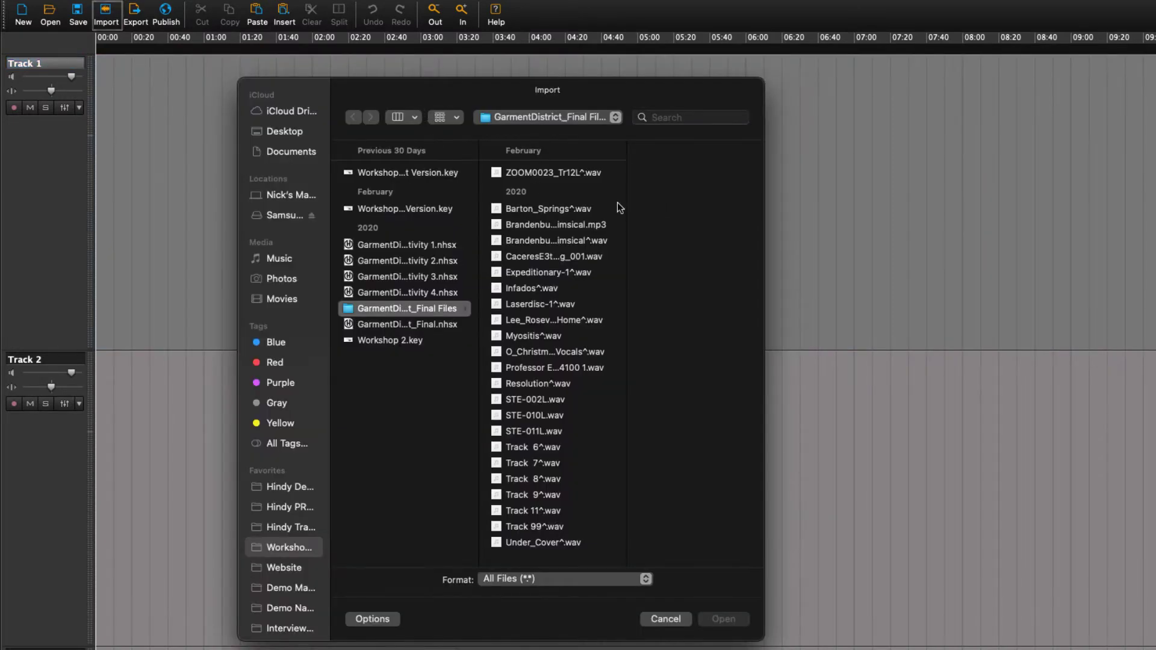
left_click(580, 229)
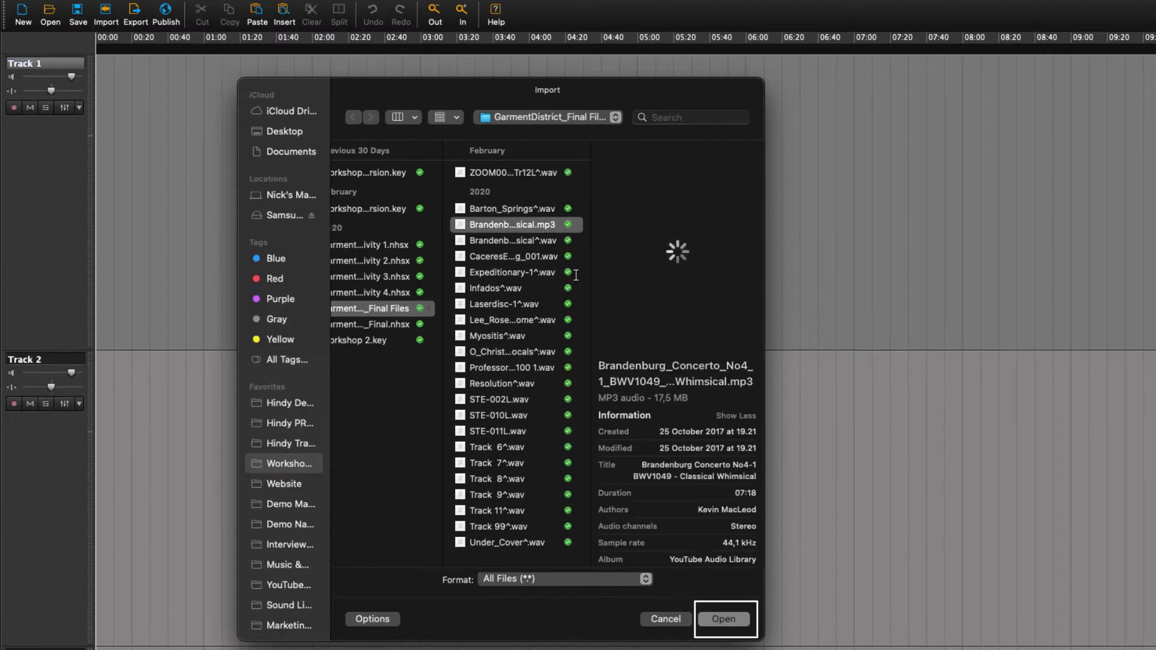
key("Return")
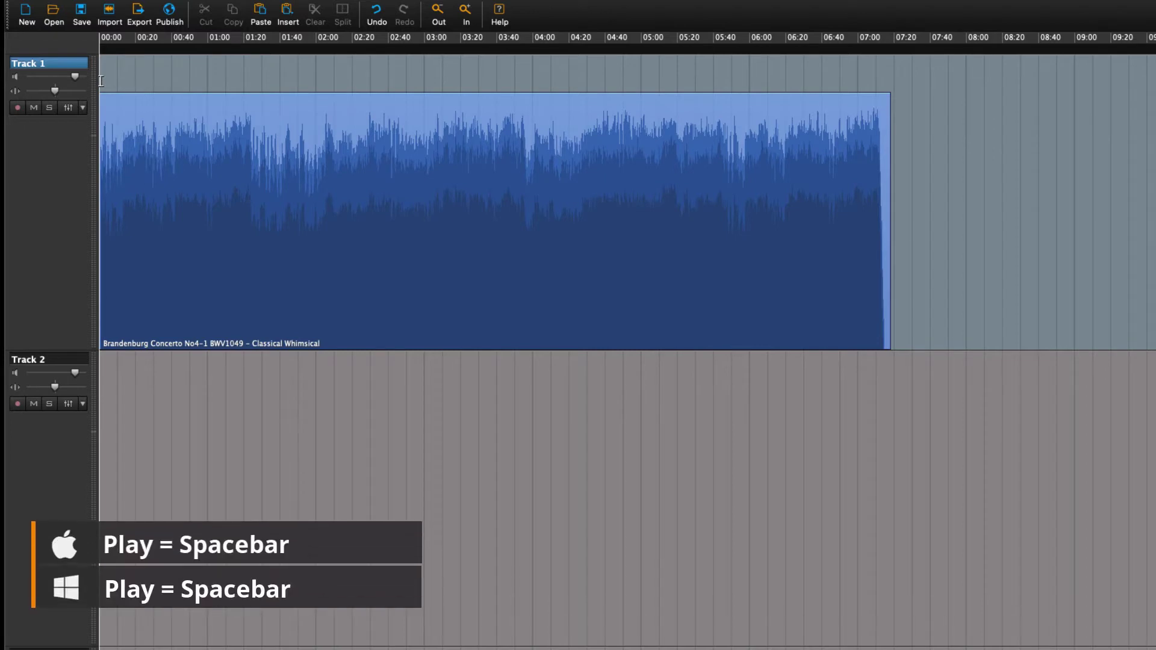
Step: Start playback of the imported Brandenburg clip
key("space")
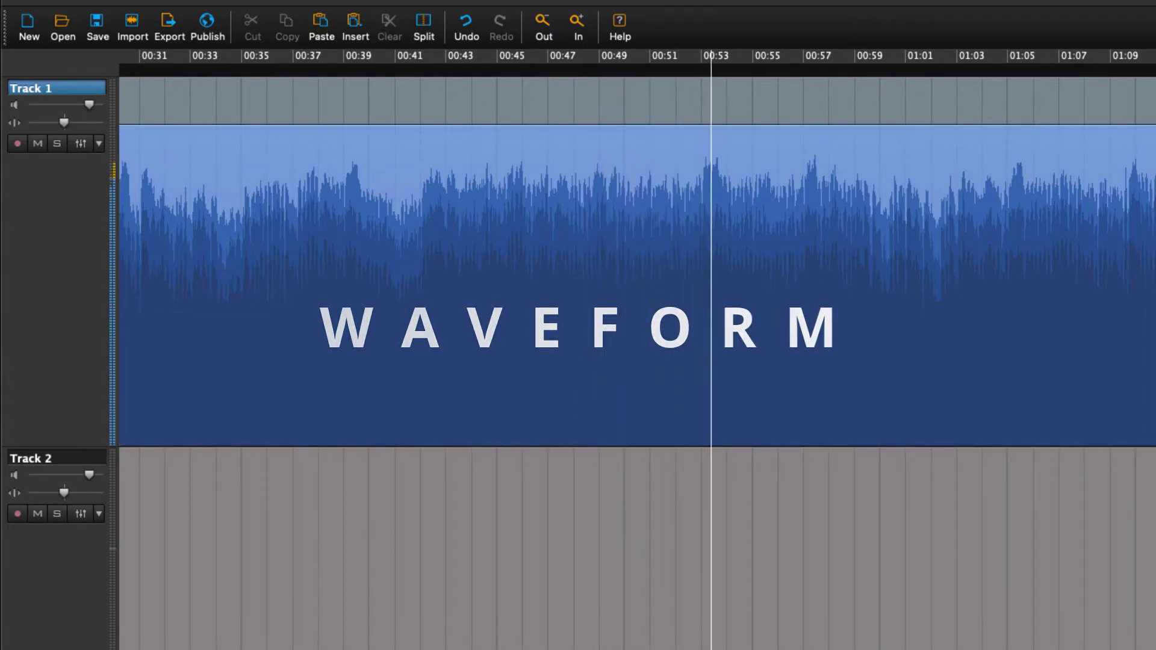
Step: Zoom the timeline out until roughly 40 minutes are visible
left_click(552, 36)
left_click(552, 37)
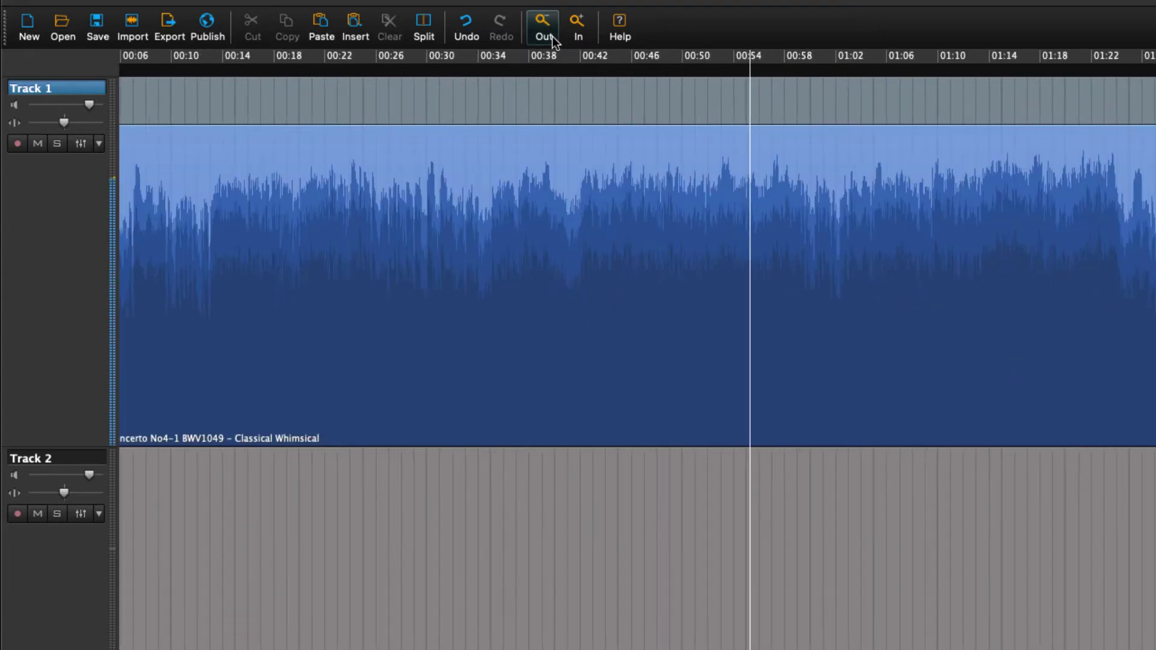
left_click(551, 37)
left_click(551, 36)
left_click(552, 36)
left_click(551, 36)
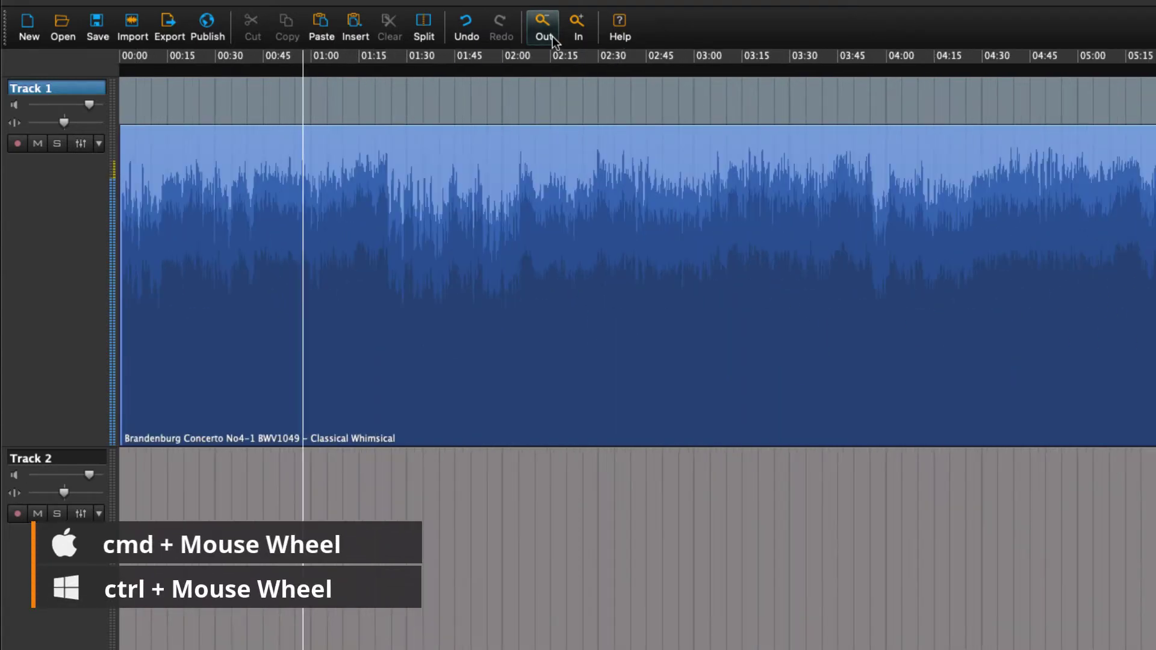
left_click(551, 36)
left_click(552, 36)
left_click(552, 36)
left_click(552, 36)
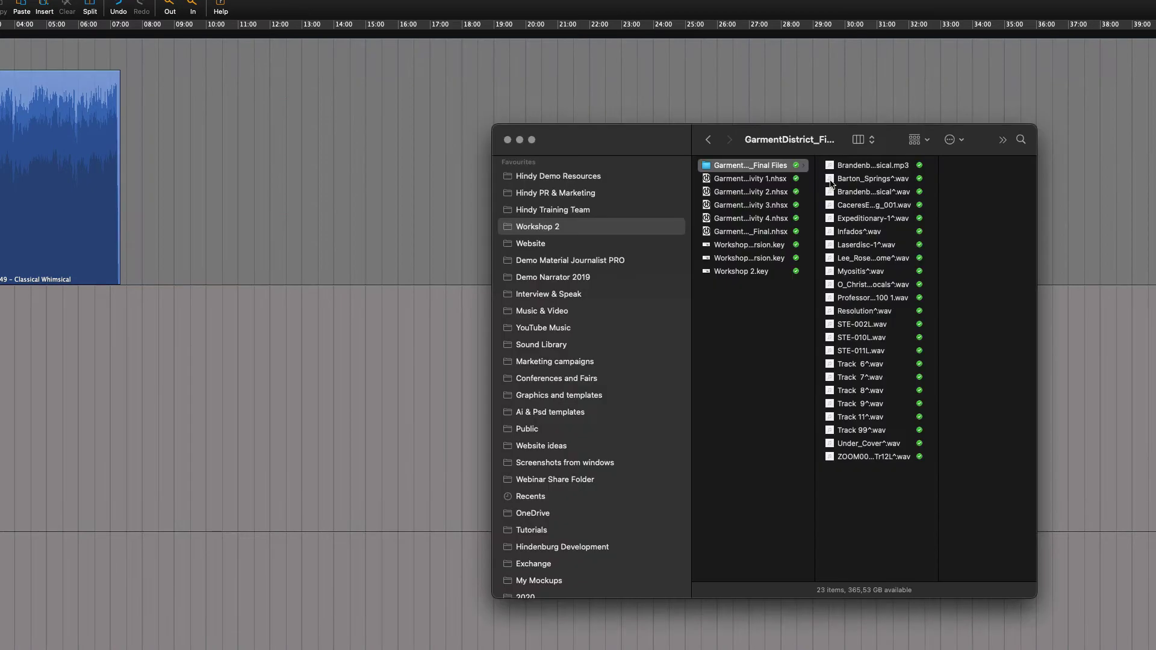
Step: Drag Barton_Springs^.wav from Finder onto Track 1 after the Brandenburg clip
left_click(832, 181)
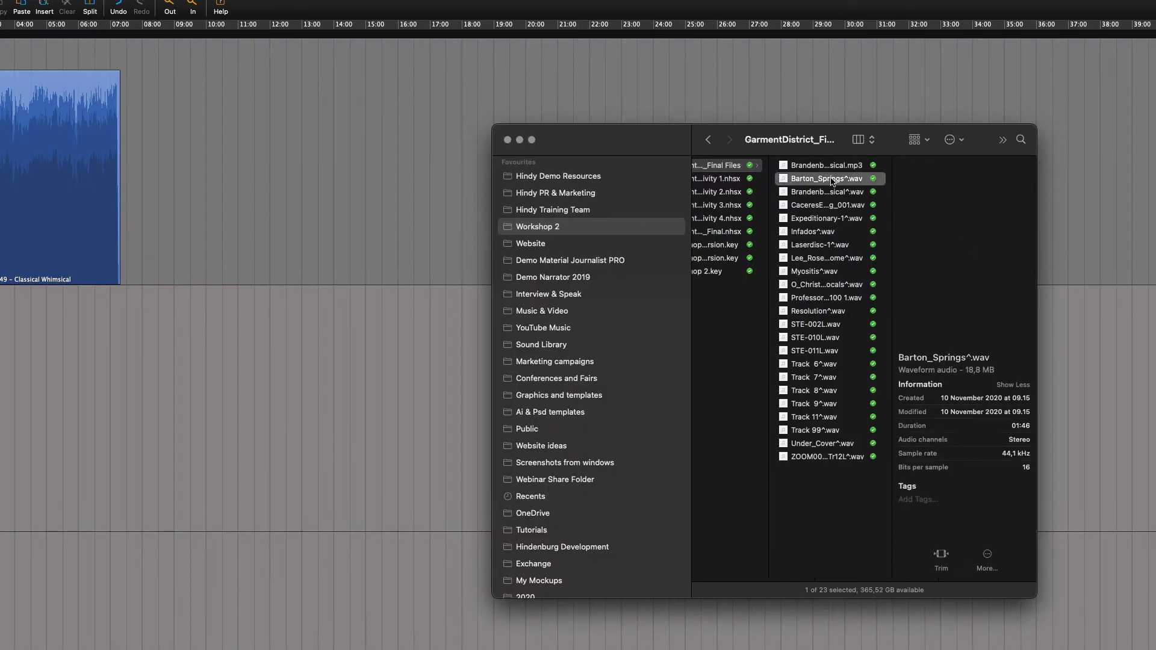
mouse_move(785, 181)
left_mouse_down()
mouse_move(698, 192)
mouse_move(133, 174)
left_mouse_up()
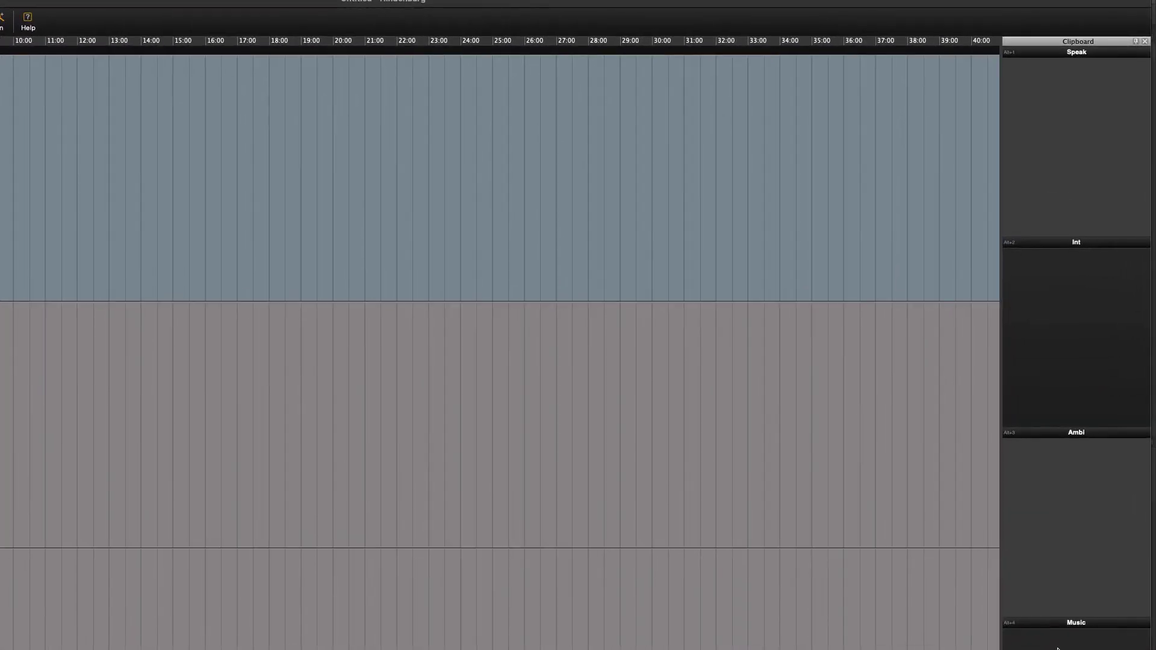
Step: Import Resolution^.wav from GarmentDistrict Final Files into the Clipboard's Music section
left_click(1057, 649)
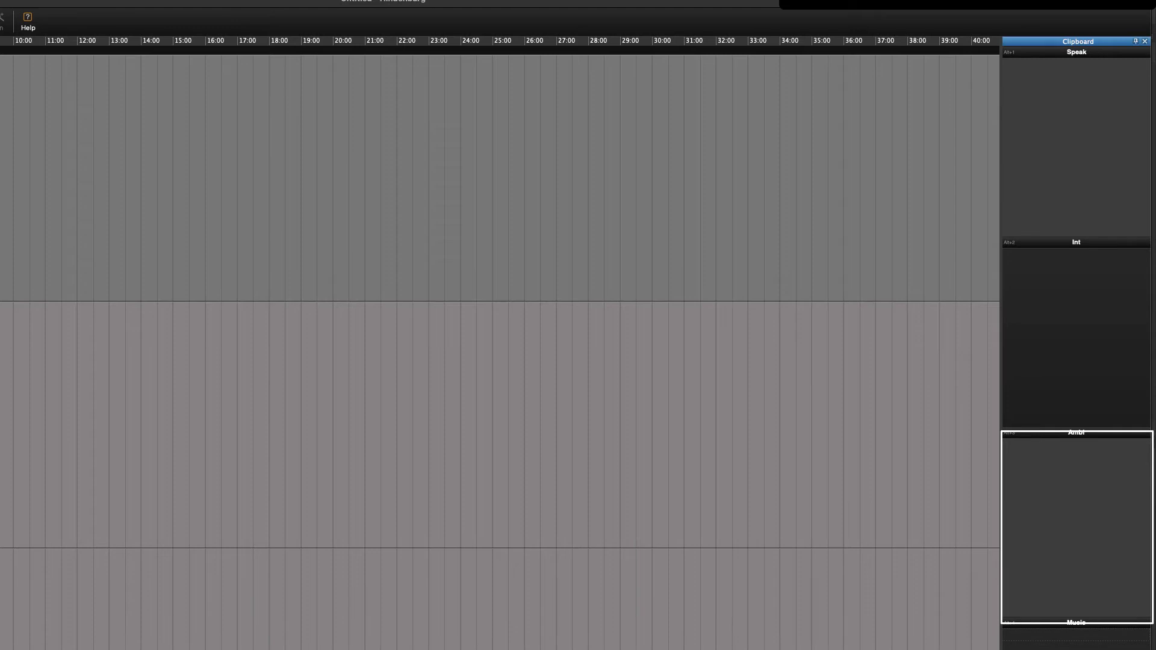
key("super+i")
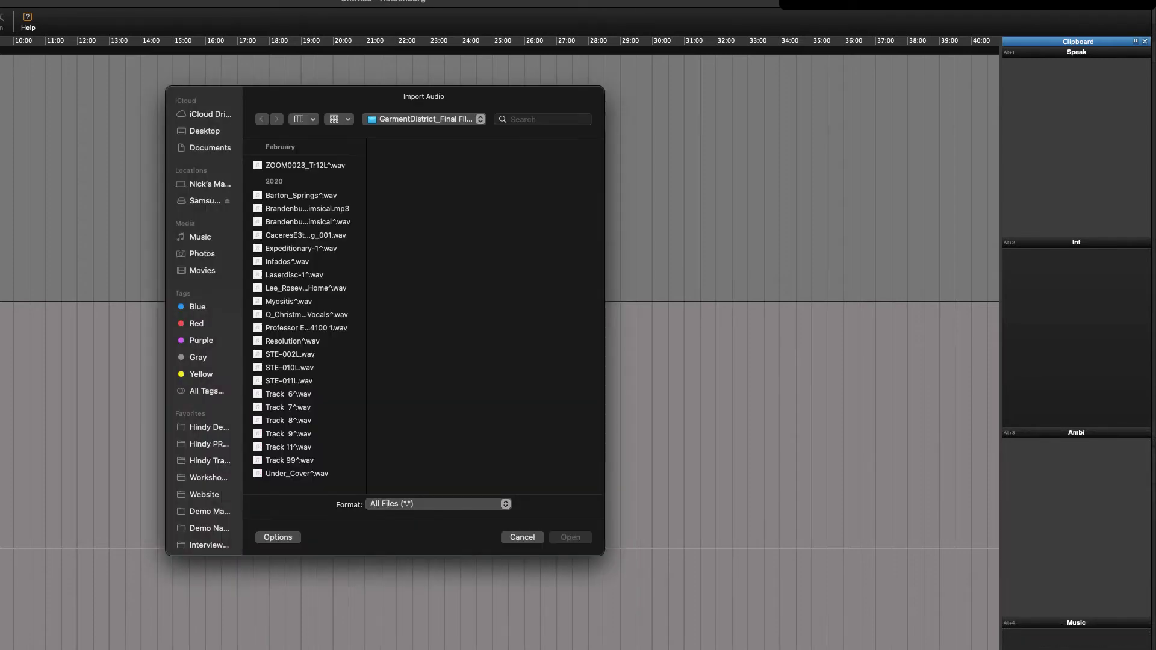
left_click(295, 340)
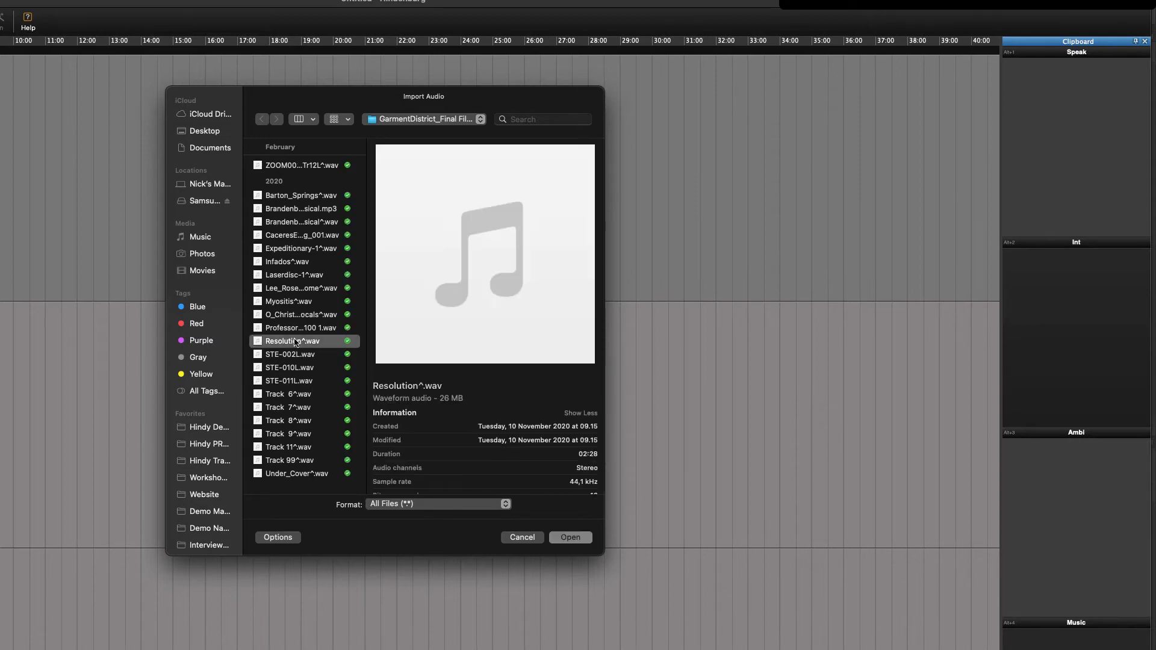
left_click(571, 537)
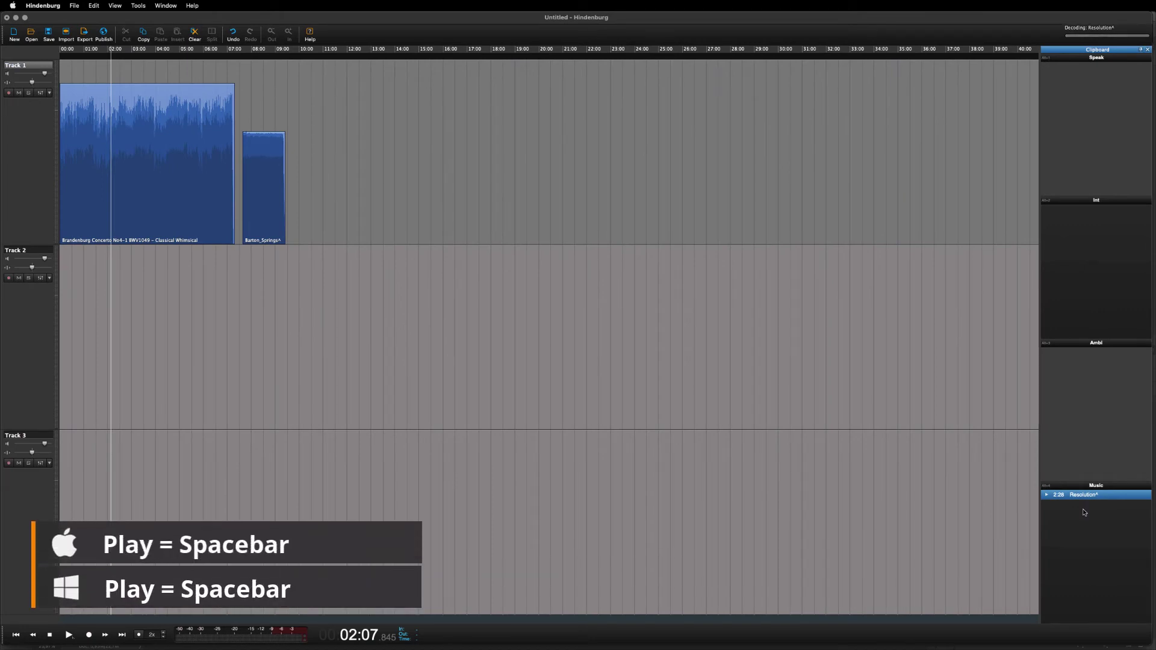
Step: Preview Resolution^ and place it on Track 1 right after Barton_Springs^
key("space")
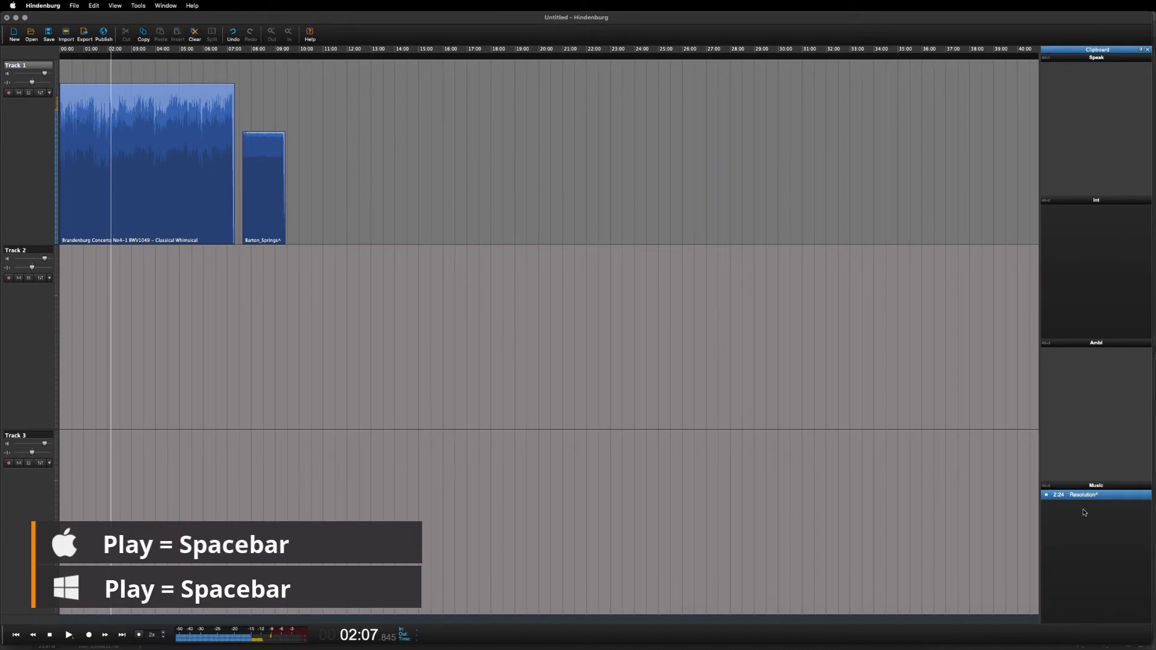
left_click_drag(1085, 495, 299, 151)
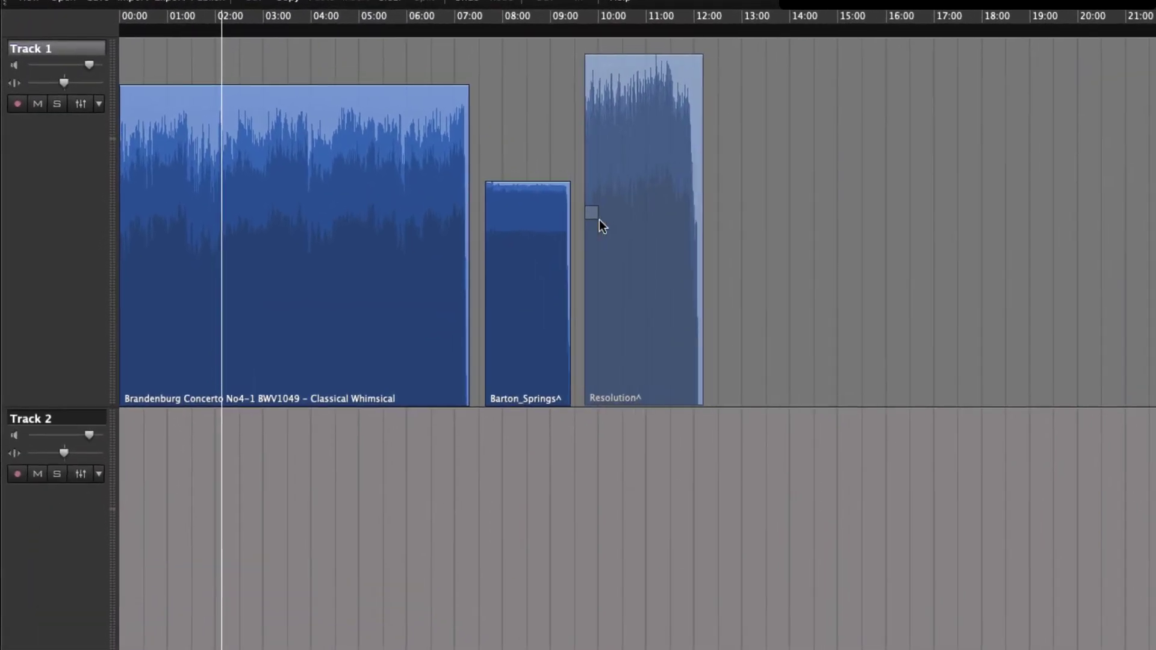
left_click_drag(600, 221, 602, 222)
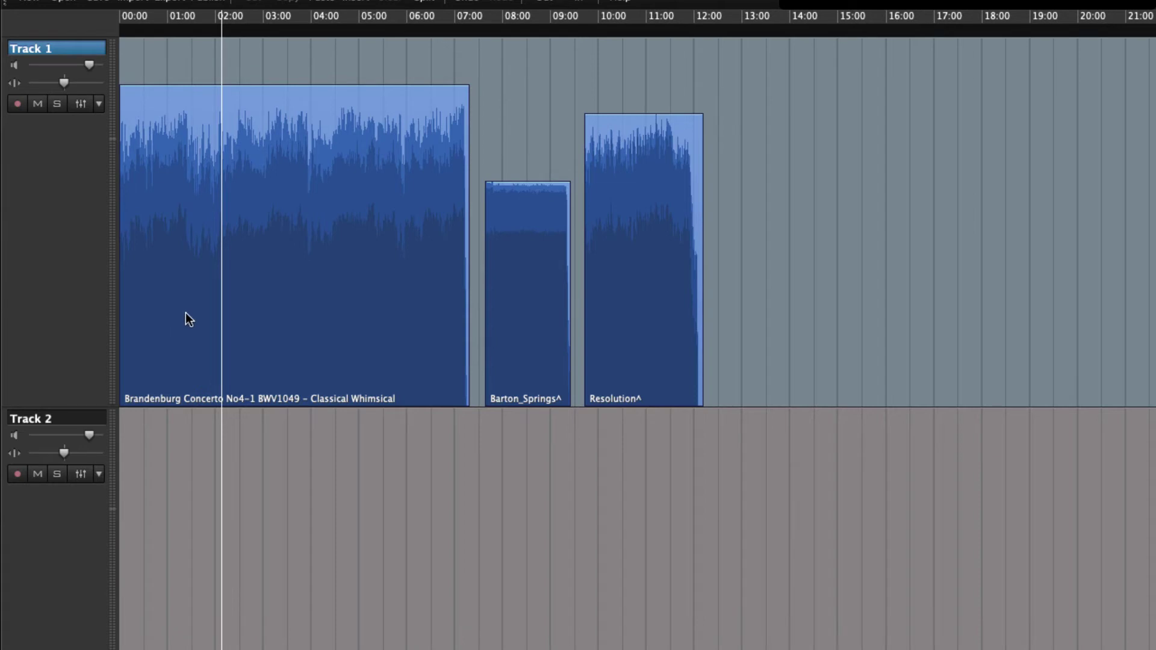
Step: Zoom the timeline in on the Classical Whimsical clip
scroll(226, 303, "up", 3)
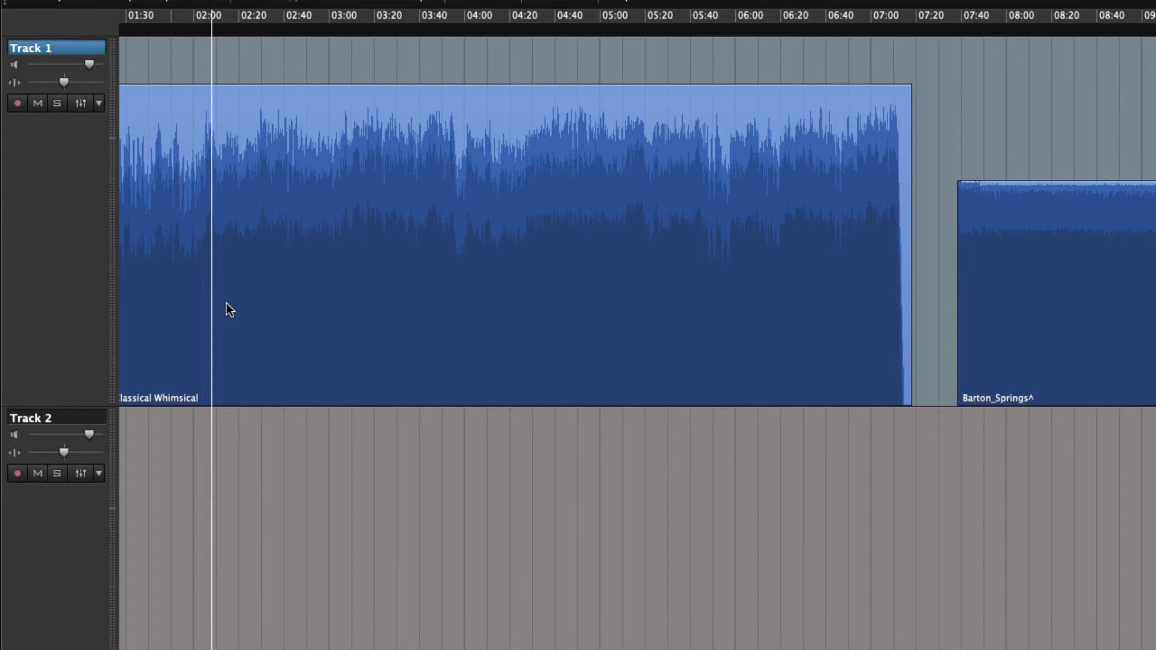
scroll(268, 207, "down", 2)
left_click(269, 207)
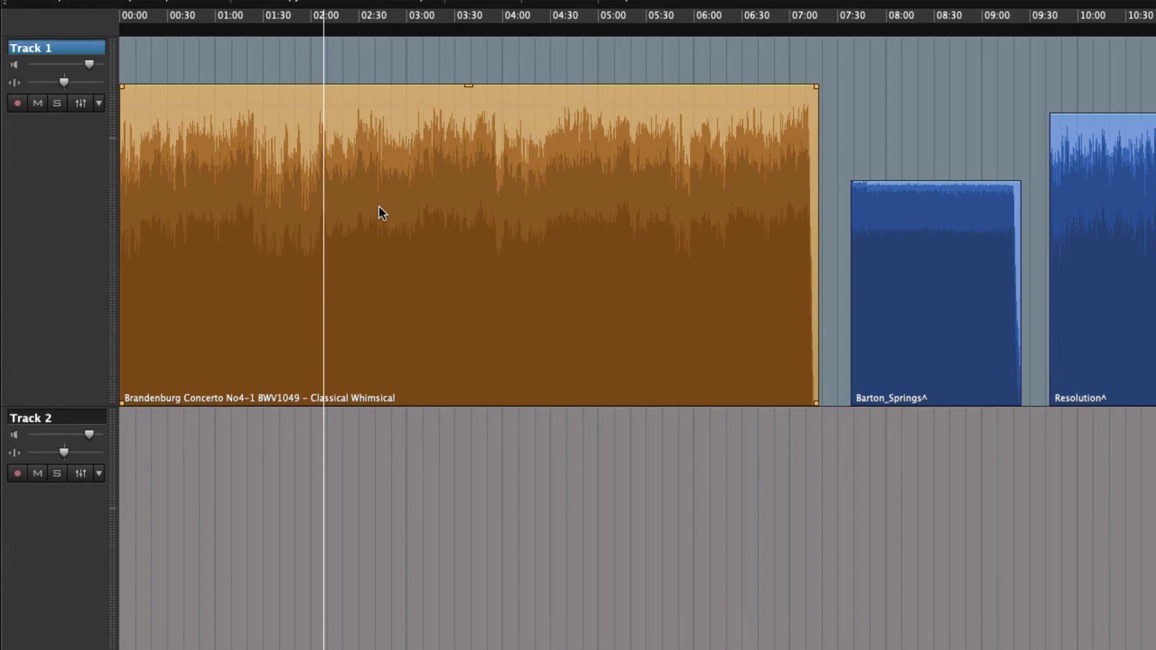
mouse_move(379, 206)
left_mouse_down()
mouse_move(412, 213)
mouse_move(361, 212)
left_mouse_up()
left_click_drag(818, 217, 832, 236)
mouse_move(130, 233)
left_mouse_down()
mouse_move(212, 235)
mouse_move(108, 234)
left_mouse_up()
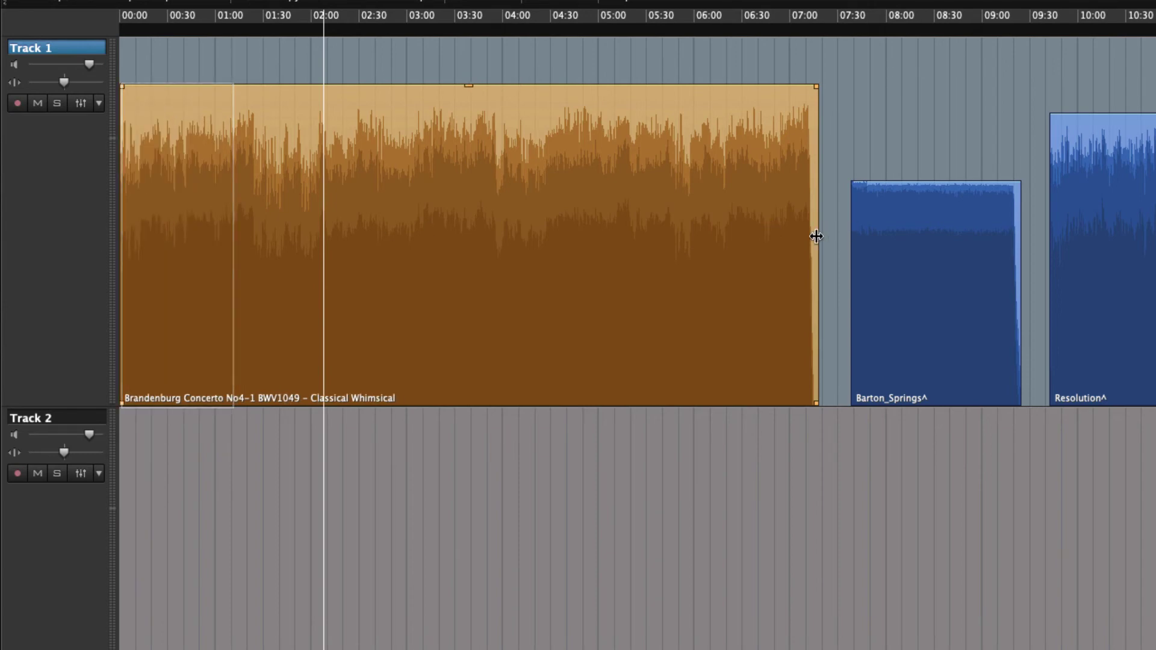
left_click_drag(815, 235, 825, 266)
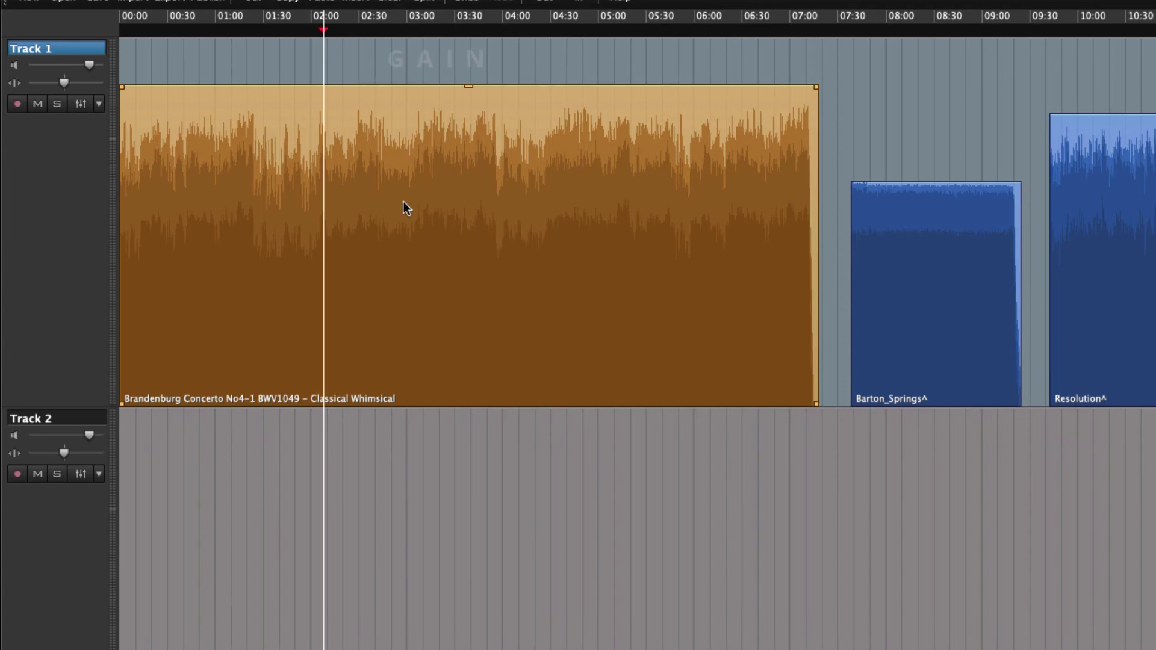
mouse_move(436, 83)
left_click_drag(436, 83, 426, 232)
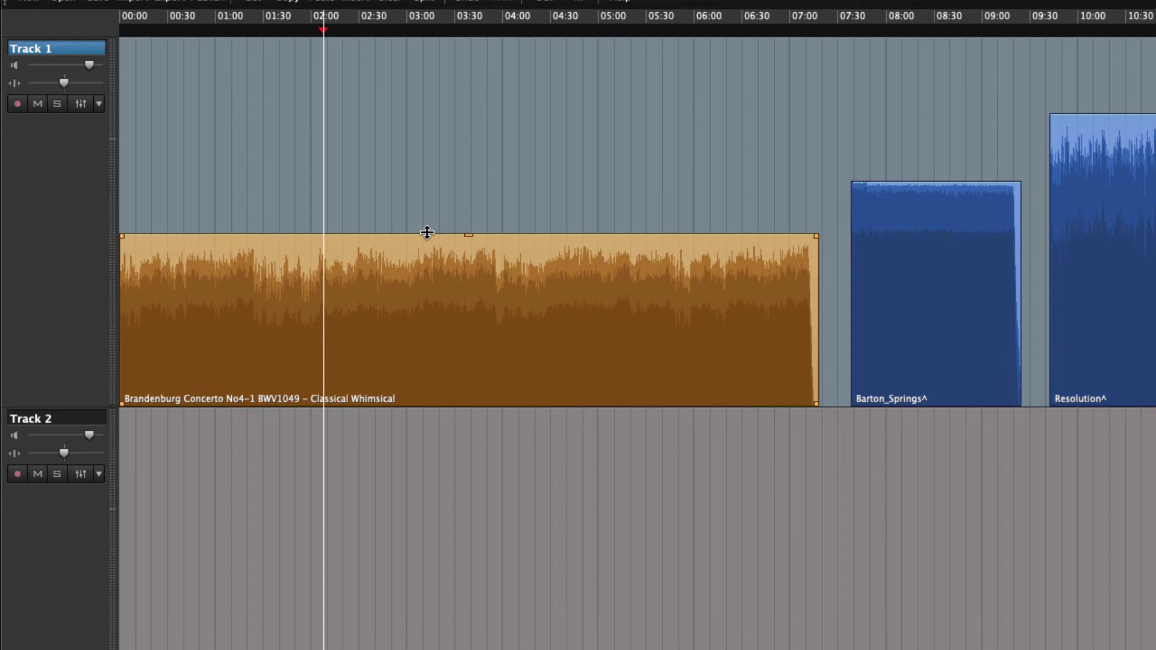
left_click_drag(427, 233, 438, 83)
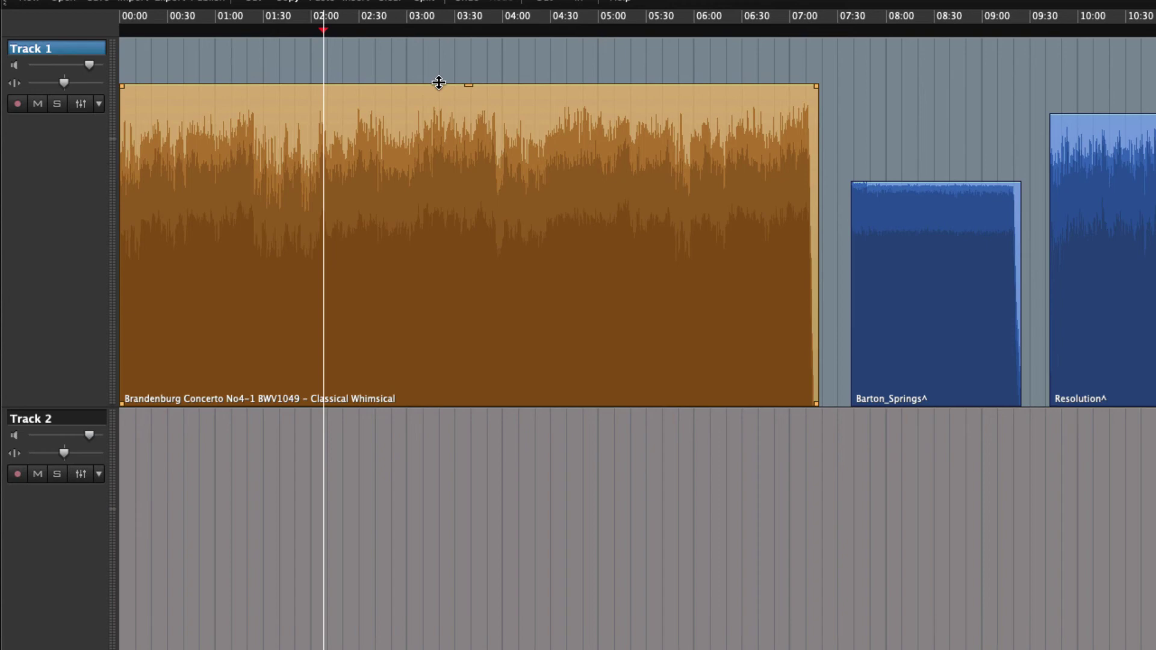
Step: Deselect the Brandenburg clip and move the playhead across the timeline from start to about 09:30
left_click(325, 66)
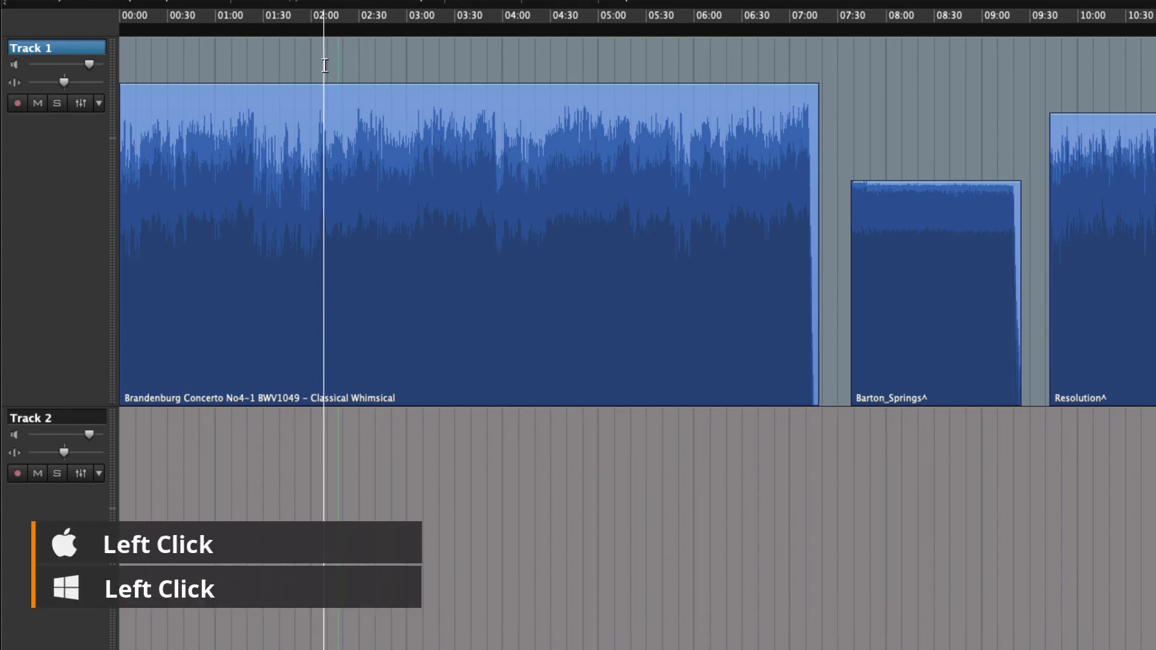
left_click(121, 66)
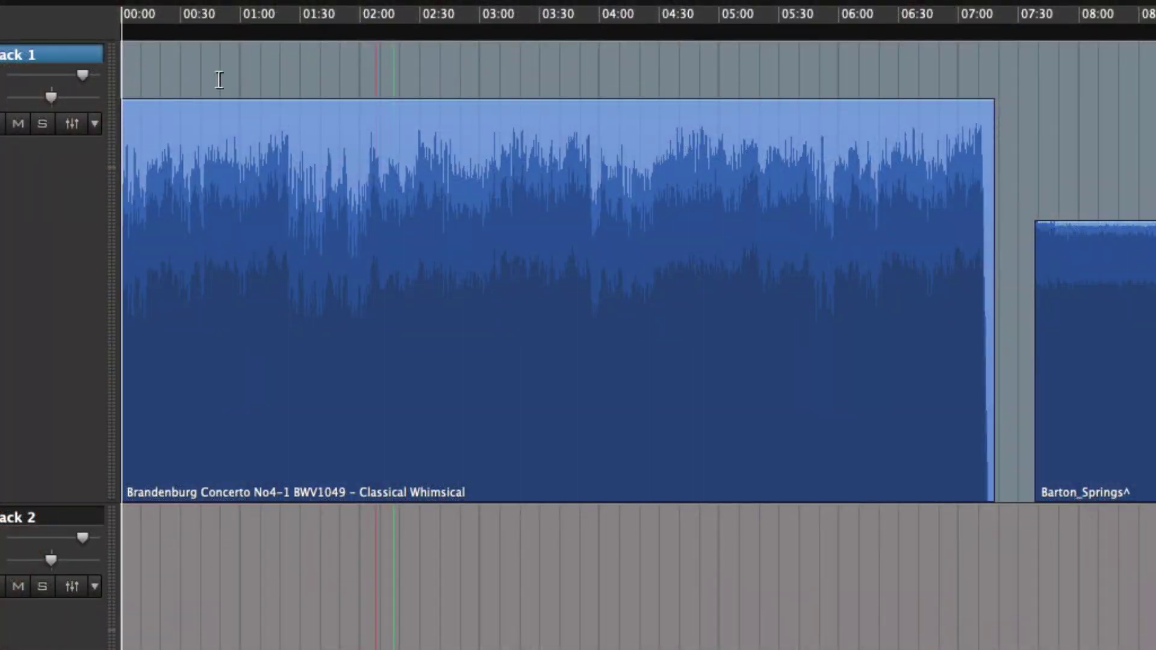
left_click(225, 79)
left_click(302, 79)
left_click(466, 80)
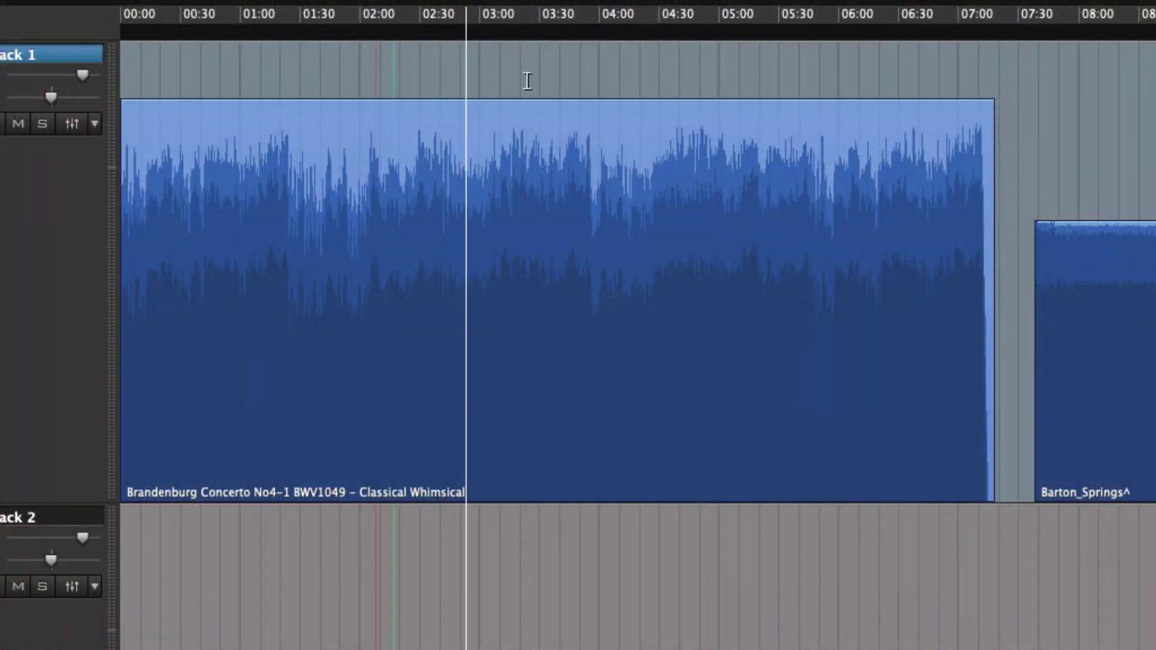
left_click(606, 82)
left_click(728, 75)
left_click(869, 79)
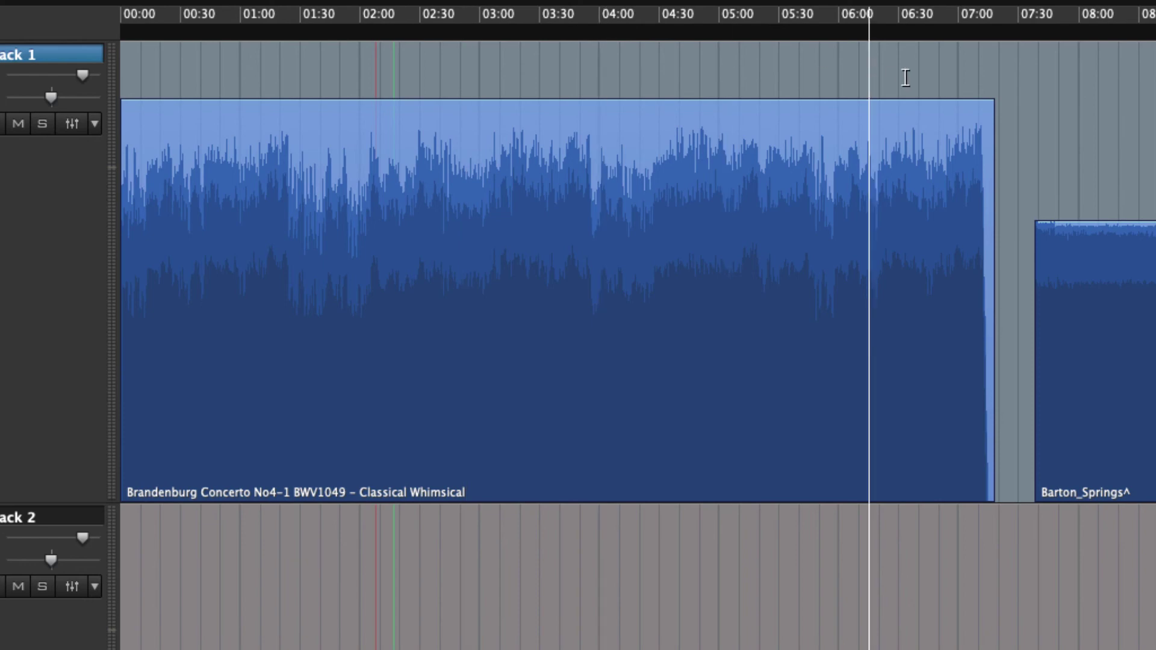
left_click(1032, 79)
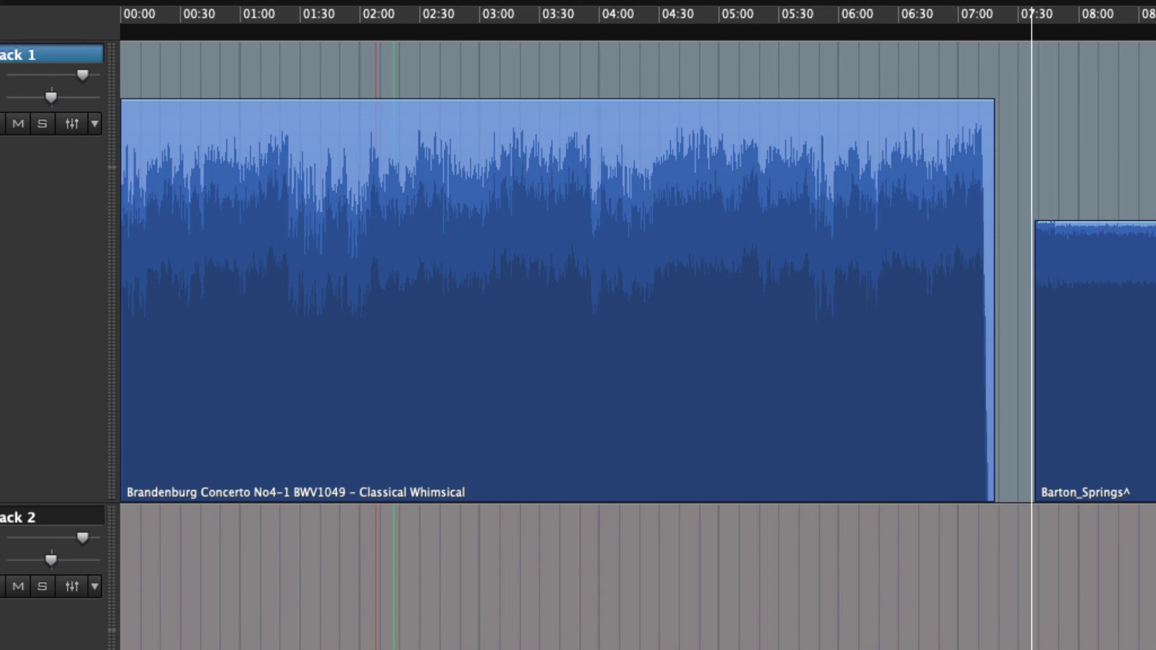
left_click(1053, 84)
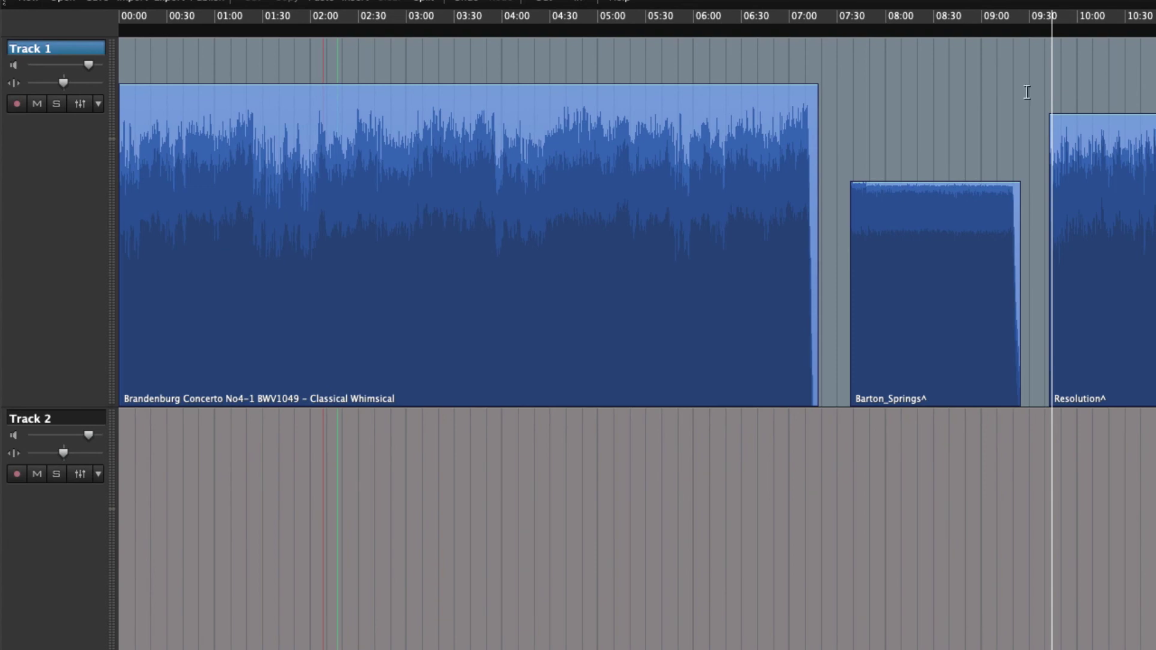
Step: Set the playhead just before 04:00 and zoom in there
left_click(508, 70)
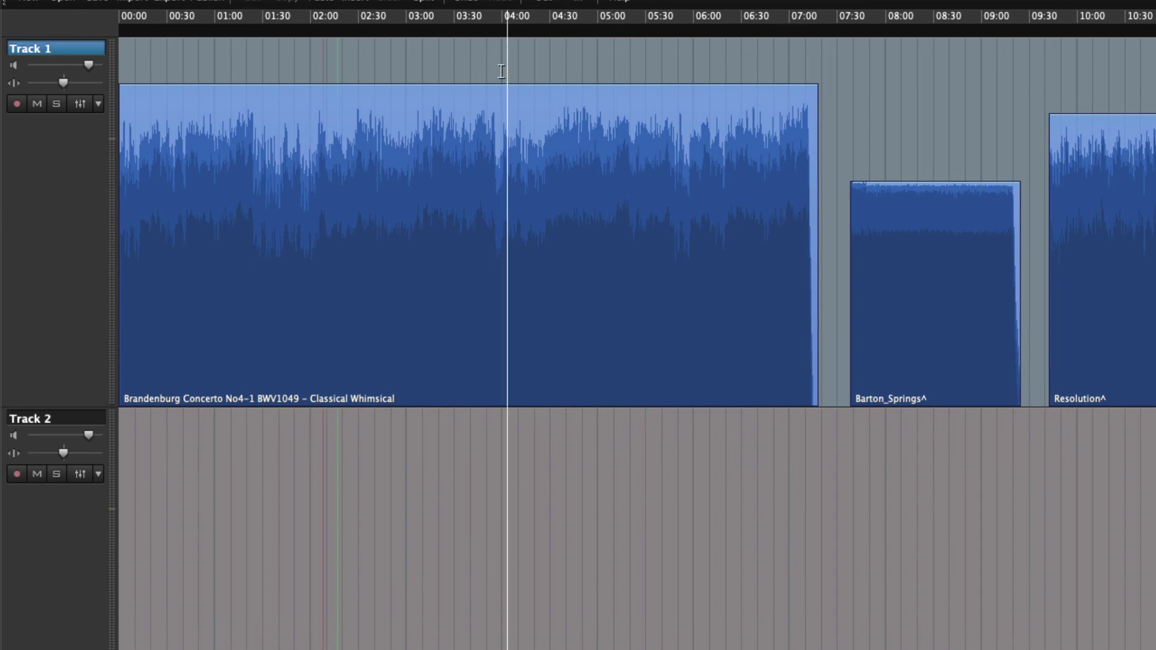
left_click(497, 71)
left_click(501, 72)
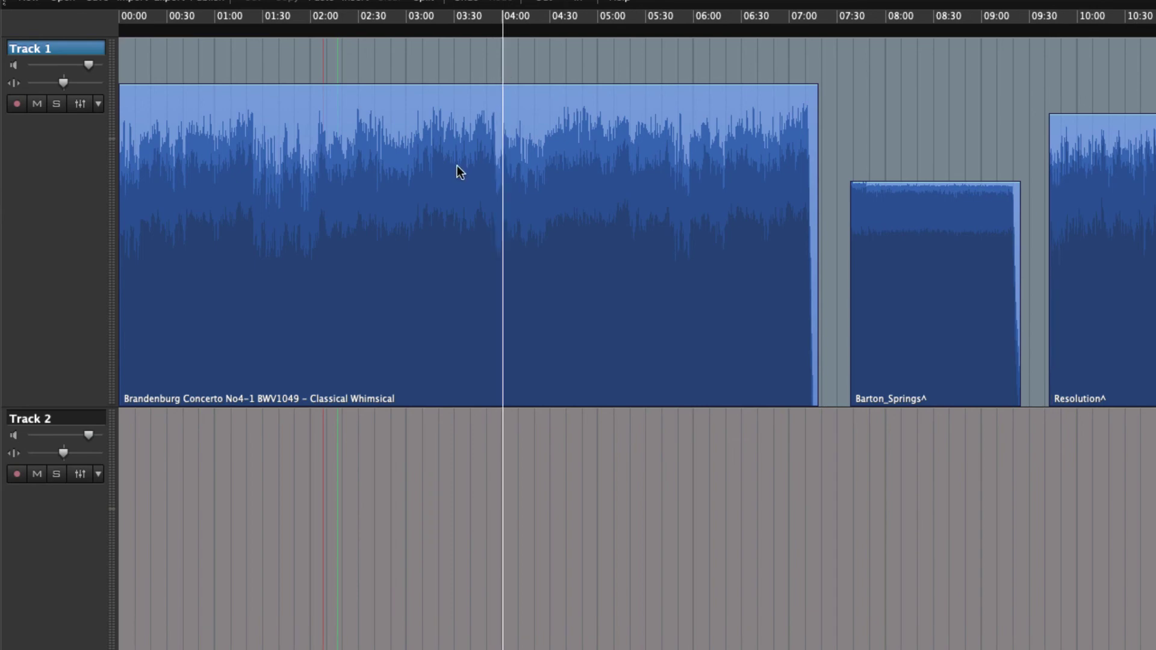
scroll(456, 166, "up", 3)
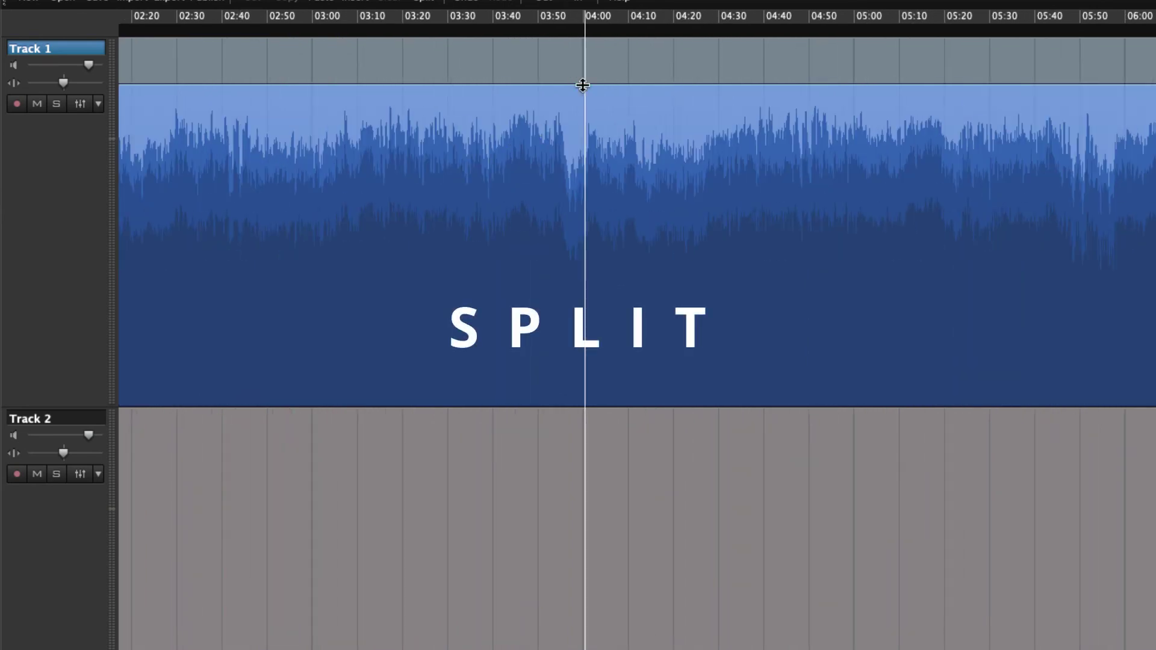
Step: Split the Classical Whimsical clip at about 03:58
left_click(573, 67)
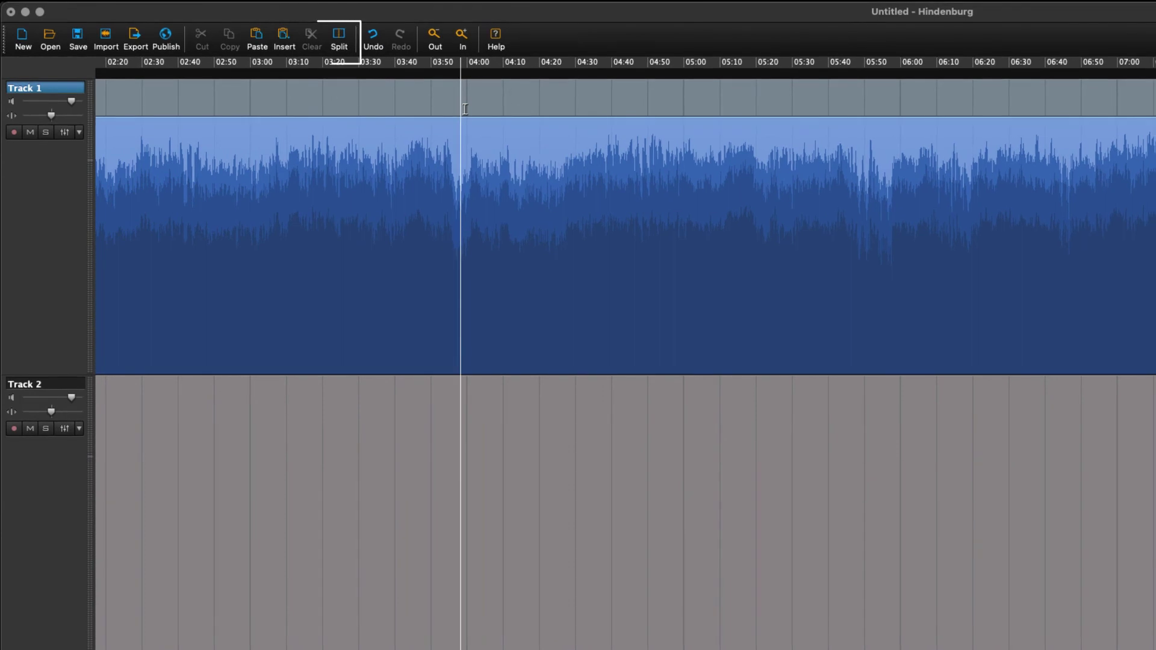
left_click(339, 43)
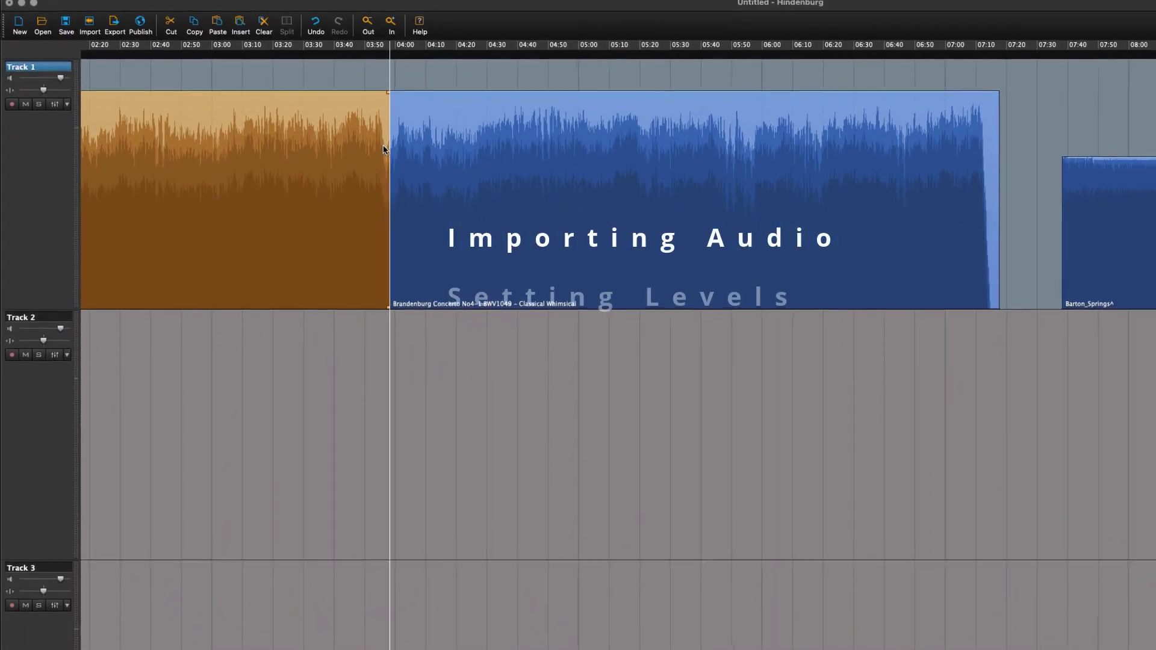
Step: Move the right-hand Classical Whimsical piece slightly later on Track 1
left_click_drag(418, 119, 453, 115)
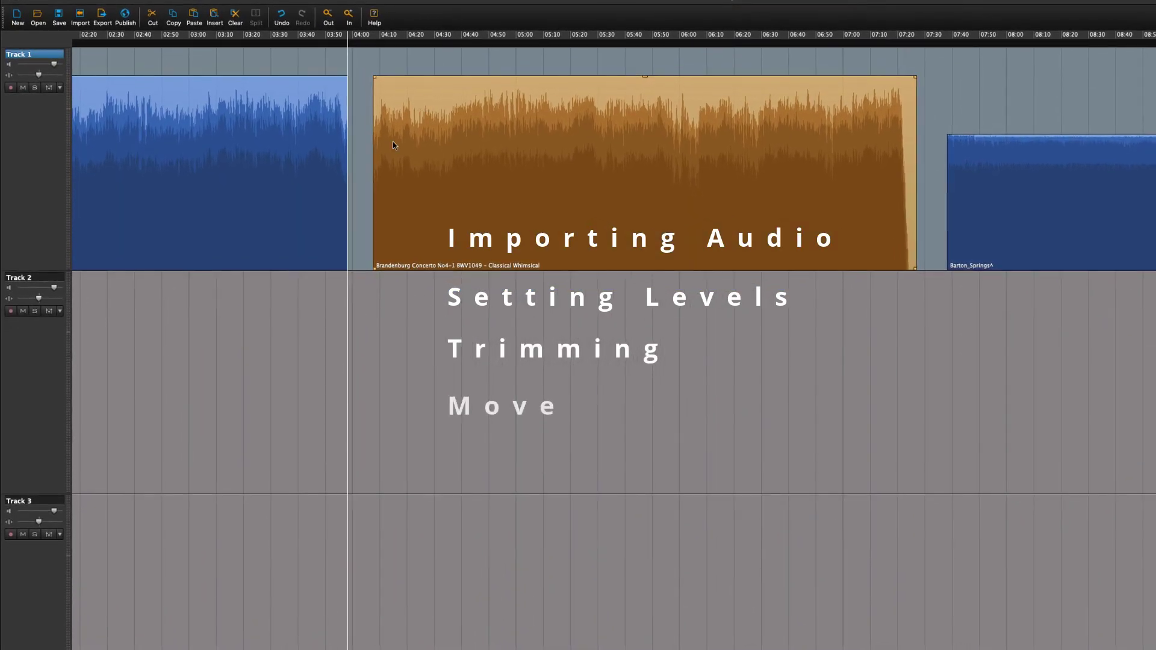